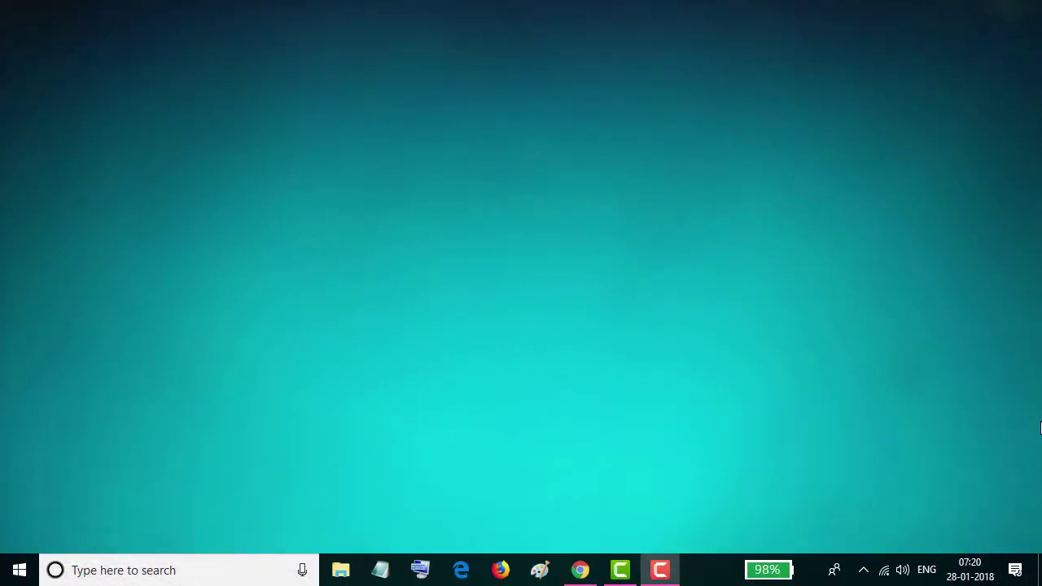
- Open Windows Settings from the Start menu and go to Apps & features
{"action": "left_click", "coordinate": [18, 574]}
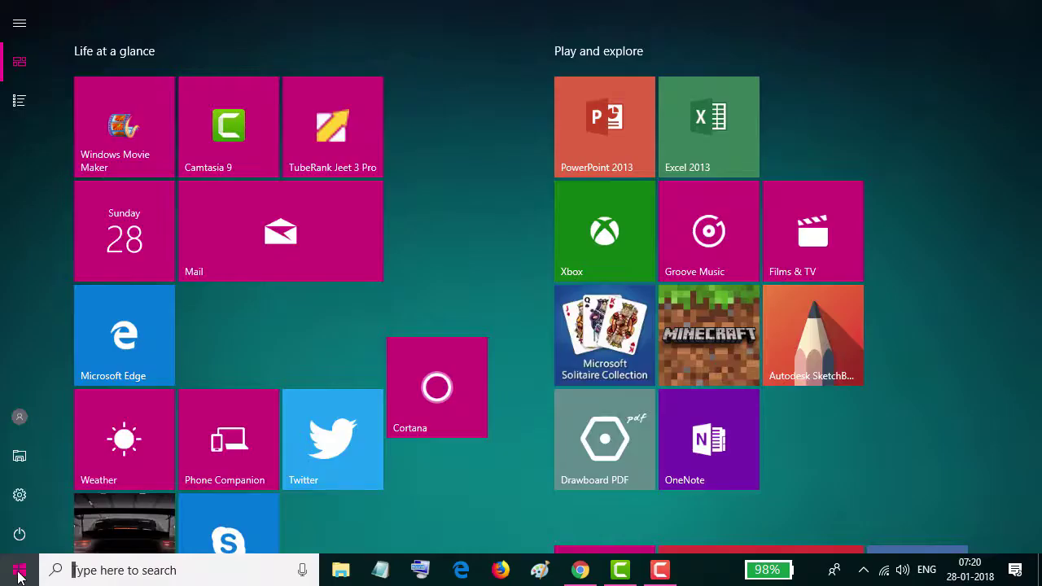
{"action": "left_click", "coordinate": [20, 496]}
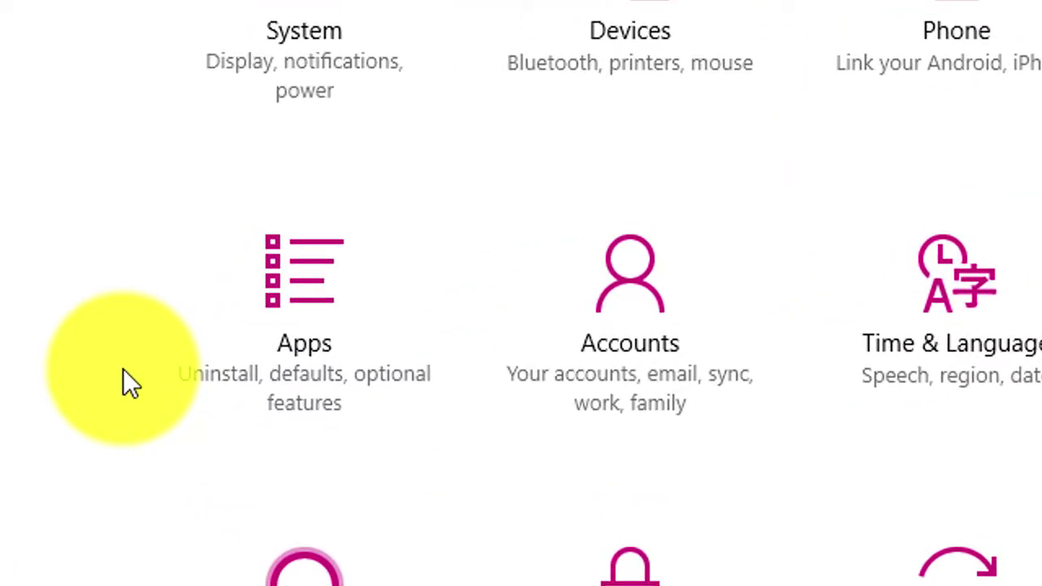
{"action": "left_click", "coordinate": [285, 356]}
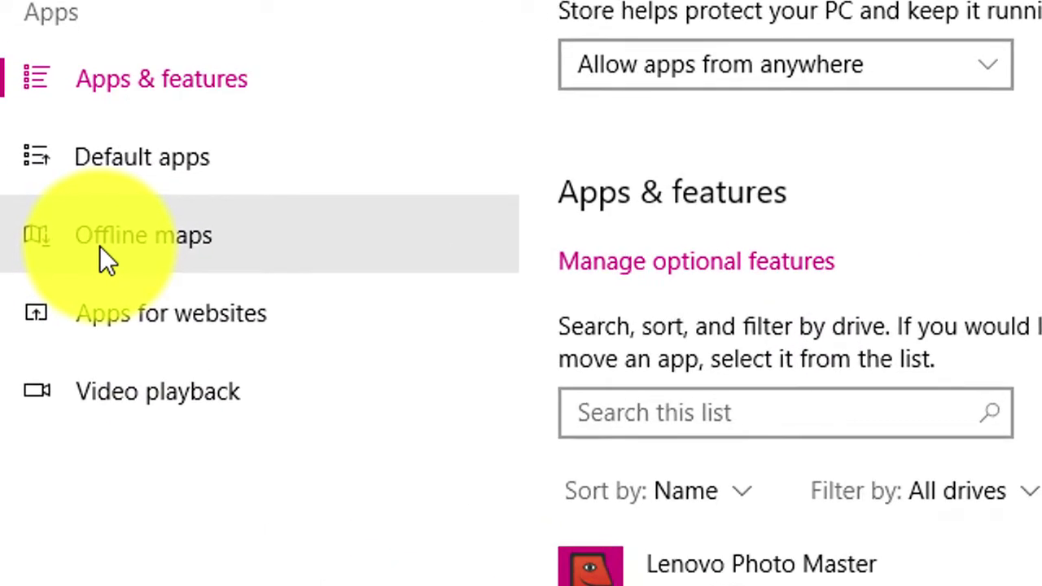
- Switch to the Offline maps page in the Apps sidebar
{"action": "left_click", "coordinate": [99, 248]}
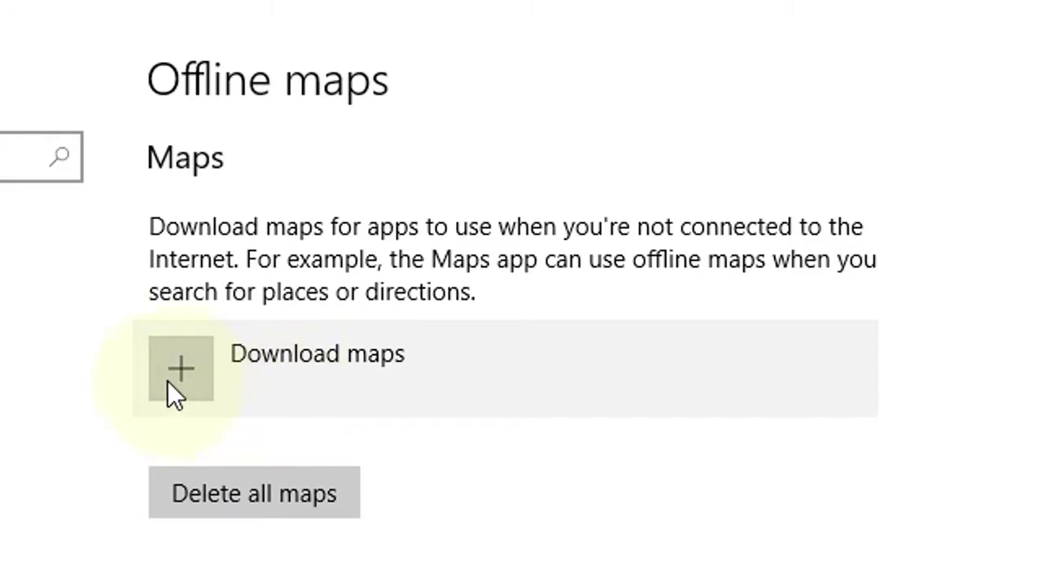
- Download the Delhi offline map via Download maps > Asia > India
{"action": "left_click", "coordinate": [182, 374]}
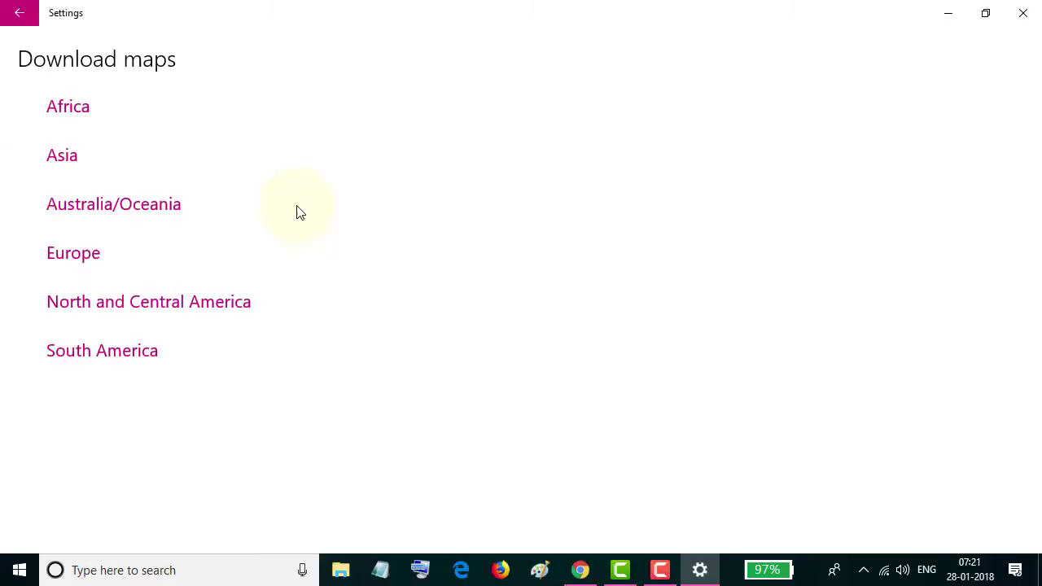
{"action": "left_click", "coordinate": [68, 164]}
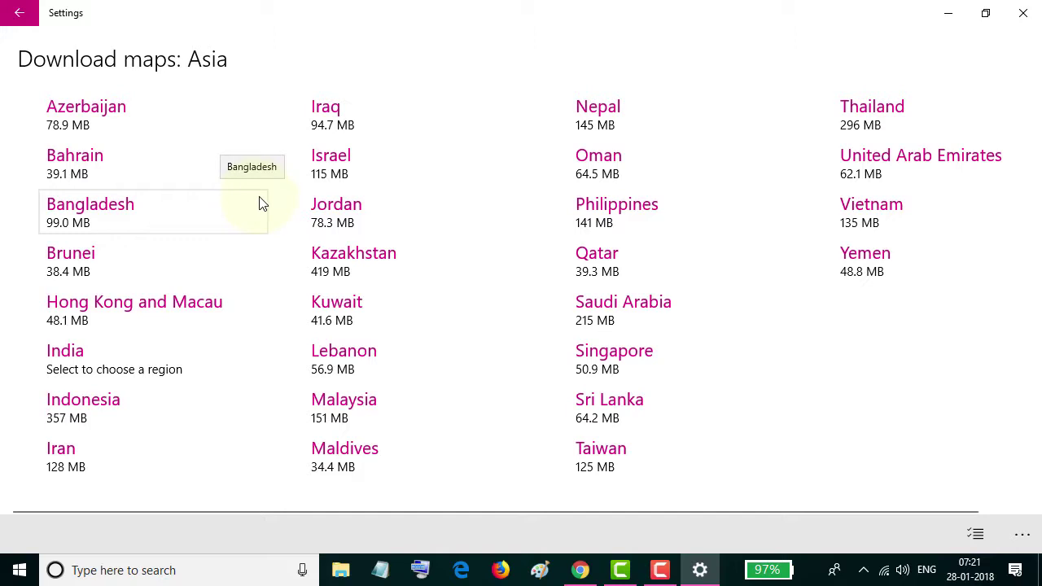
{"action": "left_click", "coordinate": [61, 358]}
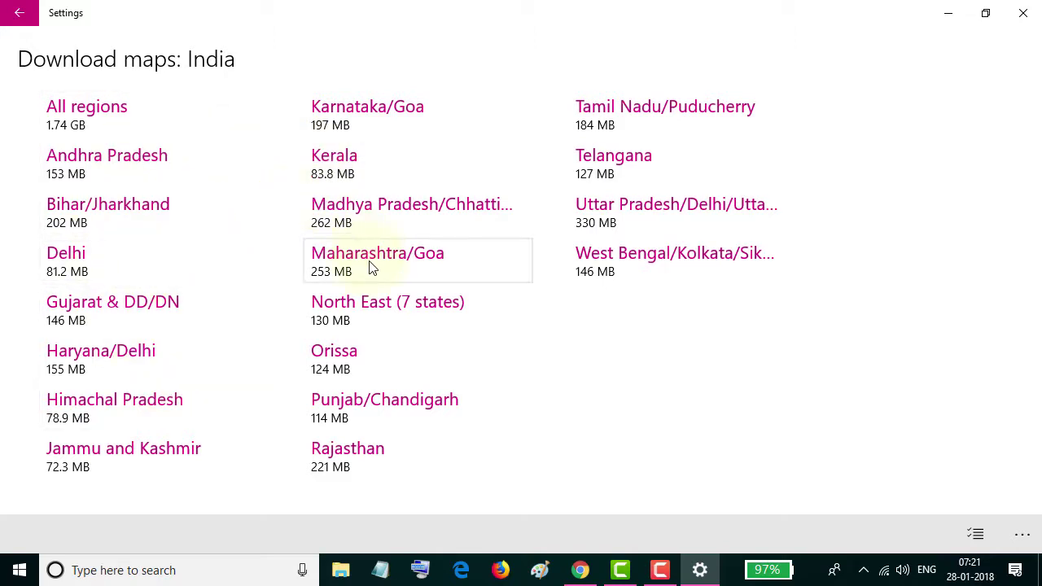
{"action": "left_click", "coordinate": [68, 259]}
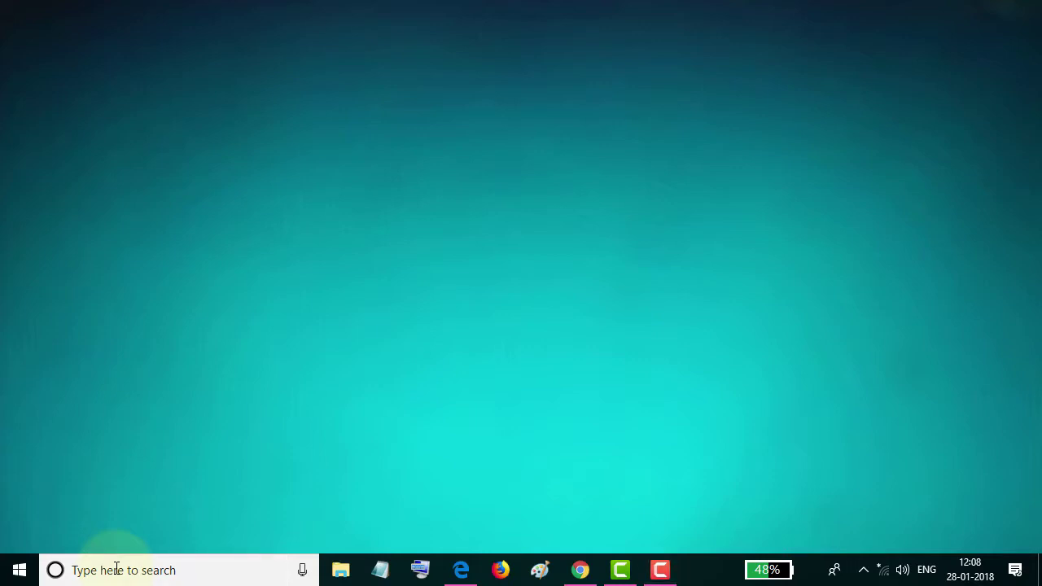
- Search Windows for 'maps' and launch the Maps best match
{"action": "left_click", "coordinate": [116, 568]}
{"action": "type", "text": "maps"}
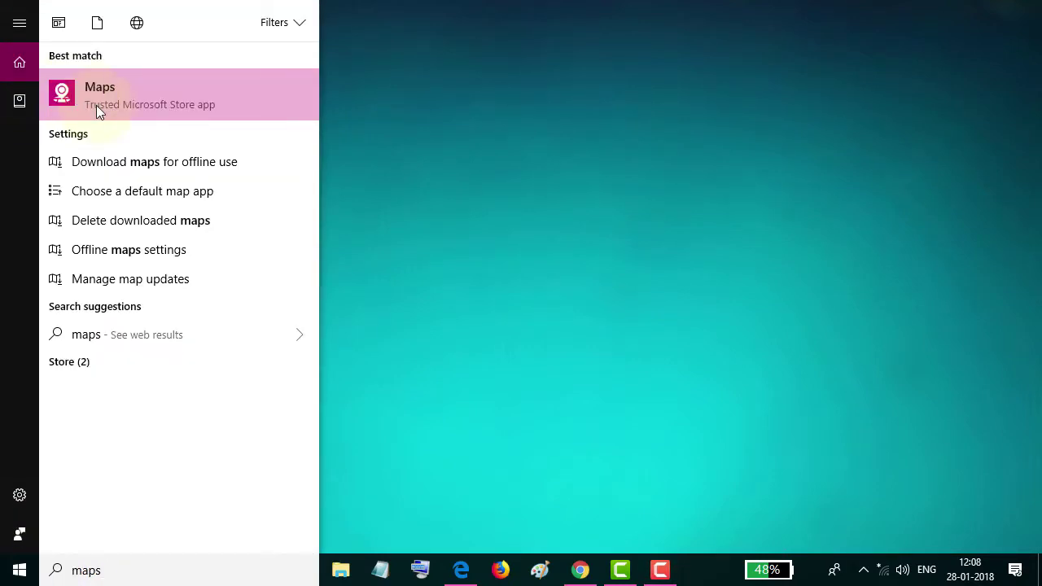
{"action": "left_click", "coordinate": [96, 105]}
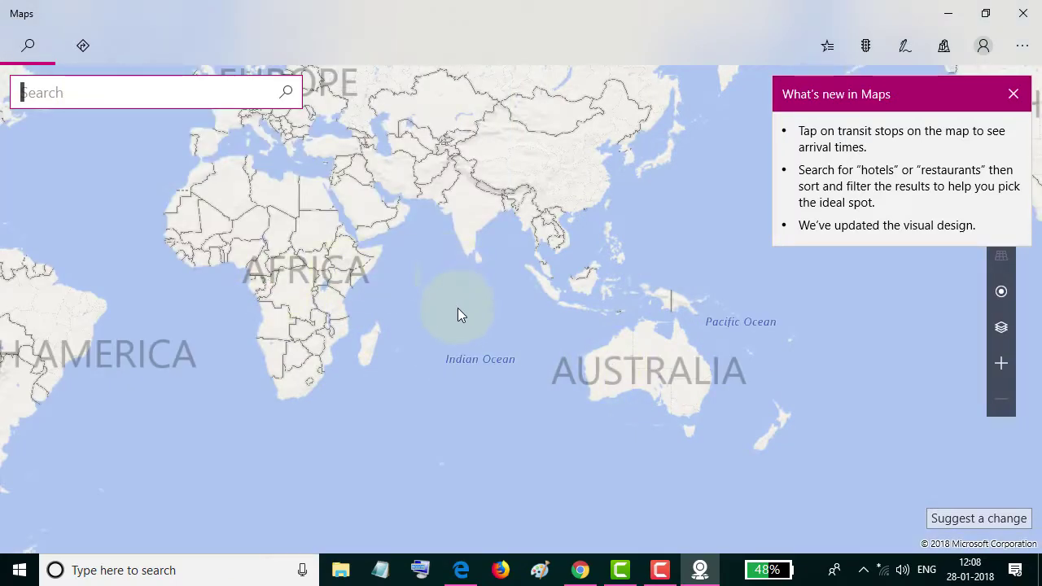
- Pan and zoom the world map into northern India's Delhi and Noida region
{"action": "mouse_move", "coordinate": [348, 241]}
{"action": "left_mouse_down"}
{"action": "mouse_move", "coordinate": [193, 342]}
{"action": "mouse_move", "coordinate": [740, 157]}
{"action": "mouse_move", "coordinate": [589, 349]}
{"action": "mouse_move", "coordinate": [58, 302]}
{"action": "left_mouse_up"}
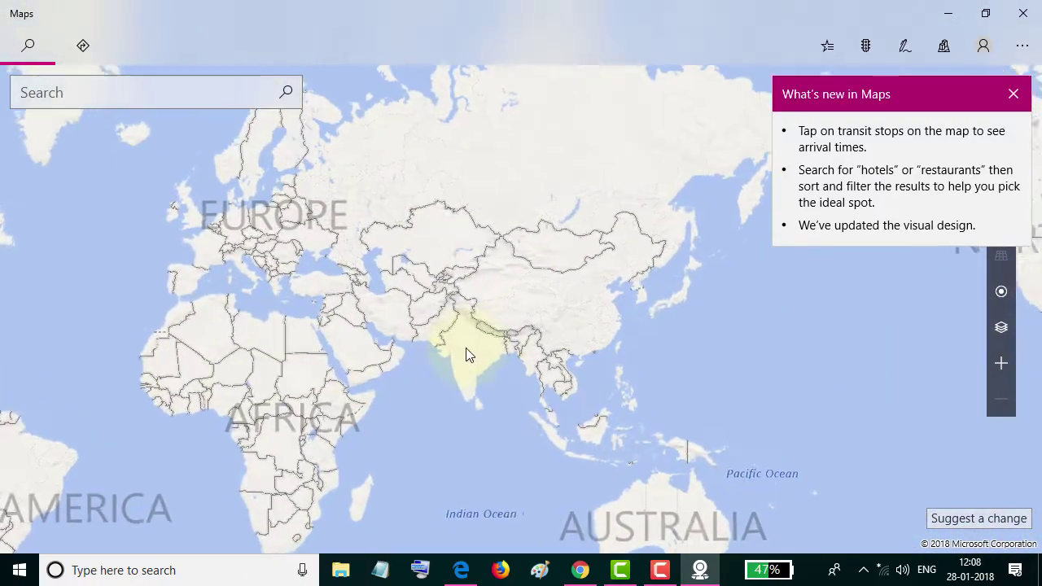
{"action": "double_click", "coordinate": [466, 348]}
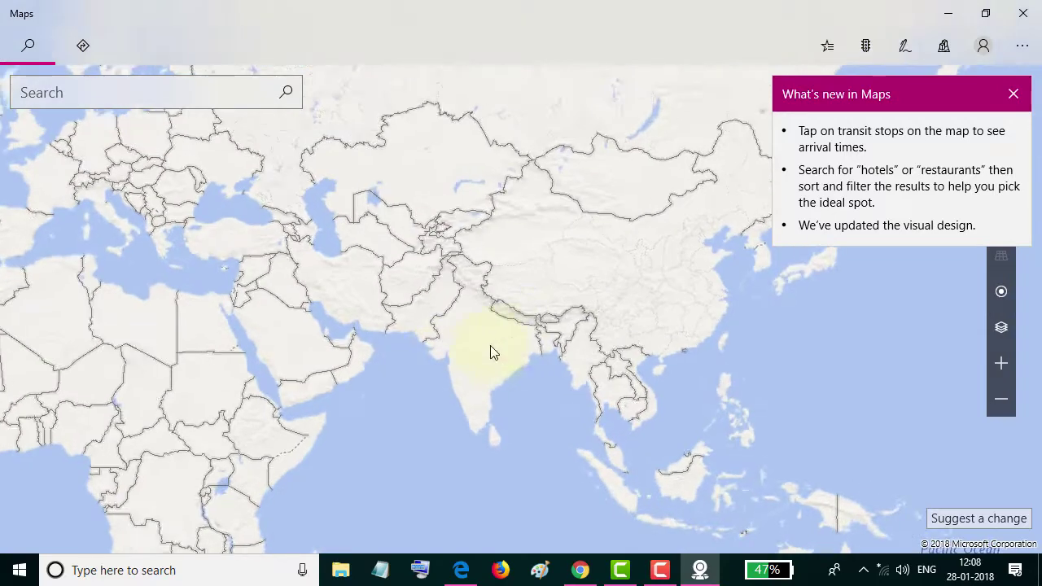
{"action": "left_click_drag", "start_coordinate": [610, 198], "coordinate": [491, 415]}
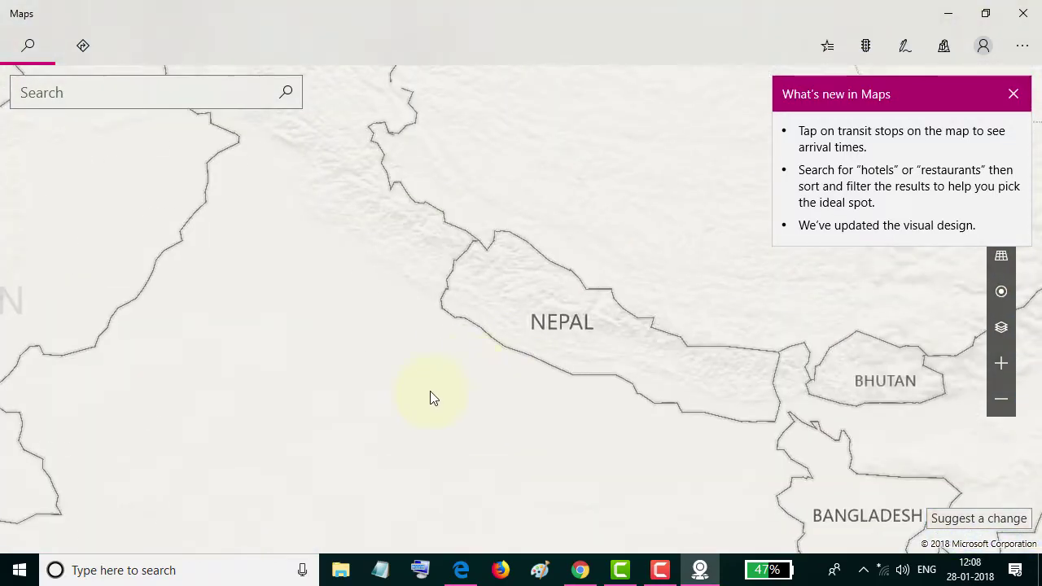
{"action": "double_click", "coordinate": [349, 395]}
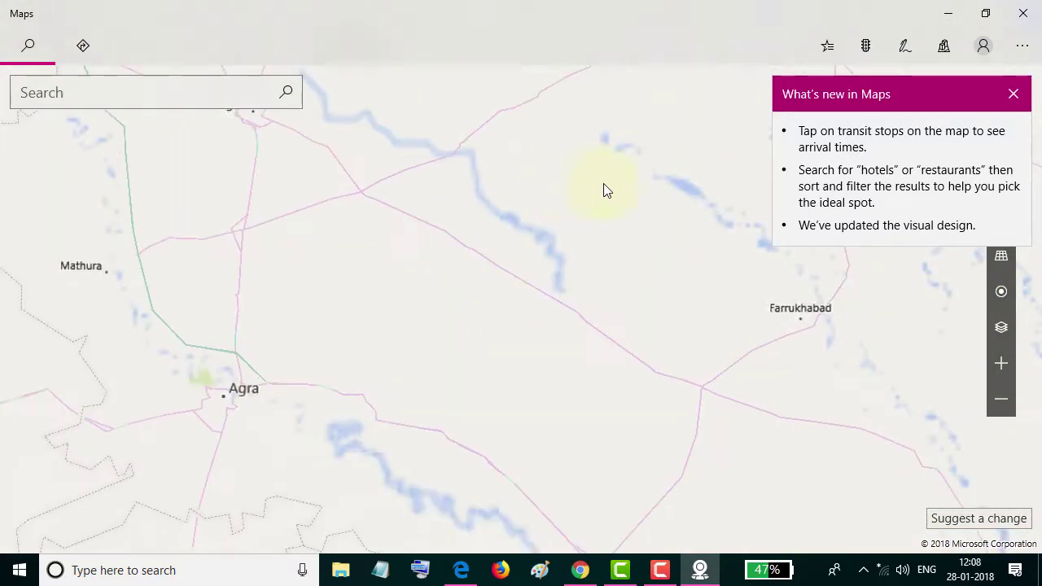
{"action": "left_click_drag", "start_coordinate": [604, 190], "coordinate": [464, 395]}
{"action": "left_click_drag", "start_coordinate": [126, 137], "coordinate": [395, 334]}
{"action": "left_click_drag", "start_coordinate": [259, 224], "coordinate": [431, 298]}
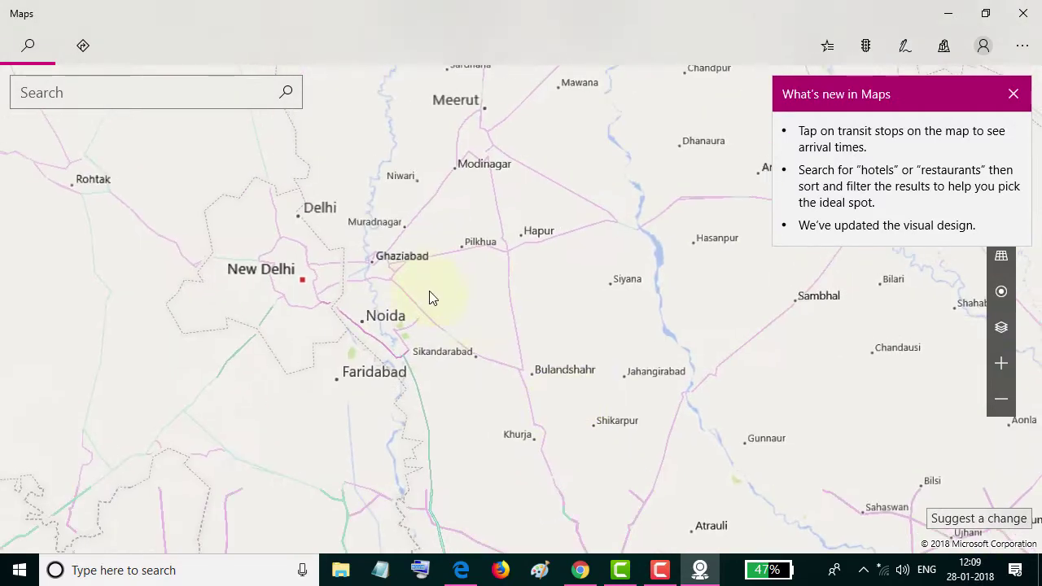
- Zoom around Ghaziabad and focus the Search box so street labels load
{"action": "scroll", "coordinate": [431, 298], "scroll_direction": "up", "scroll_amount": 5}
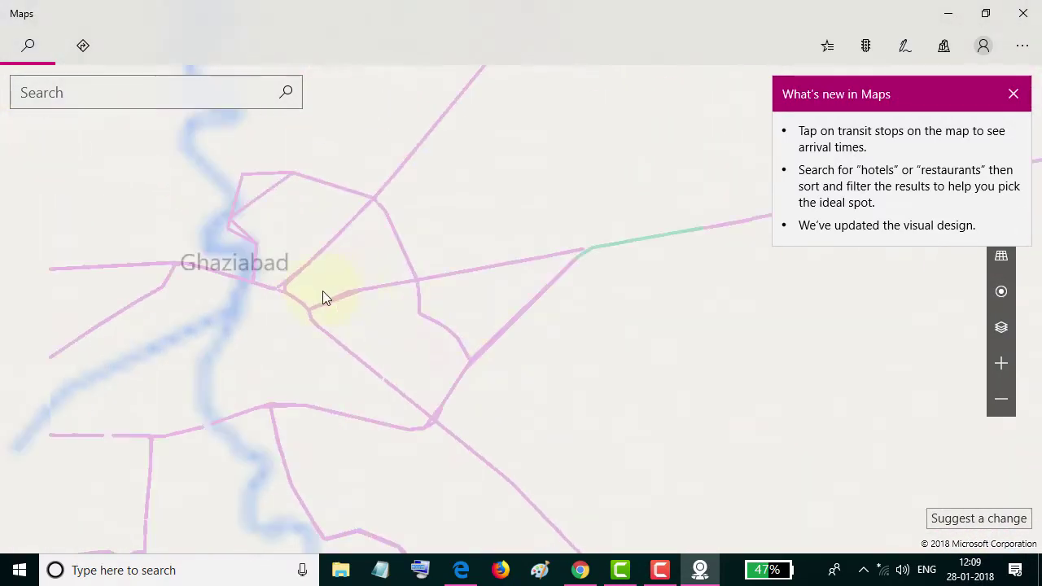
{"action": "scroll", "coordinate": [323, 297], "scroll_direction": "down", "scroll_amount": 3}
{"action": "scroll", "coordinate": [432, 317], "scroll_direction": "up", "scroll_amount": 2}
{"action": "scroll", "coordinate": [279, 348], "scroll_direction": "down", "scroll_amount": 2}
{"action": "scroll", "coordinate": [309, 467], "scroll_direction": "up", "scroll_amount": 3}
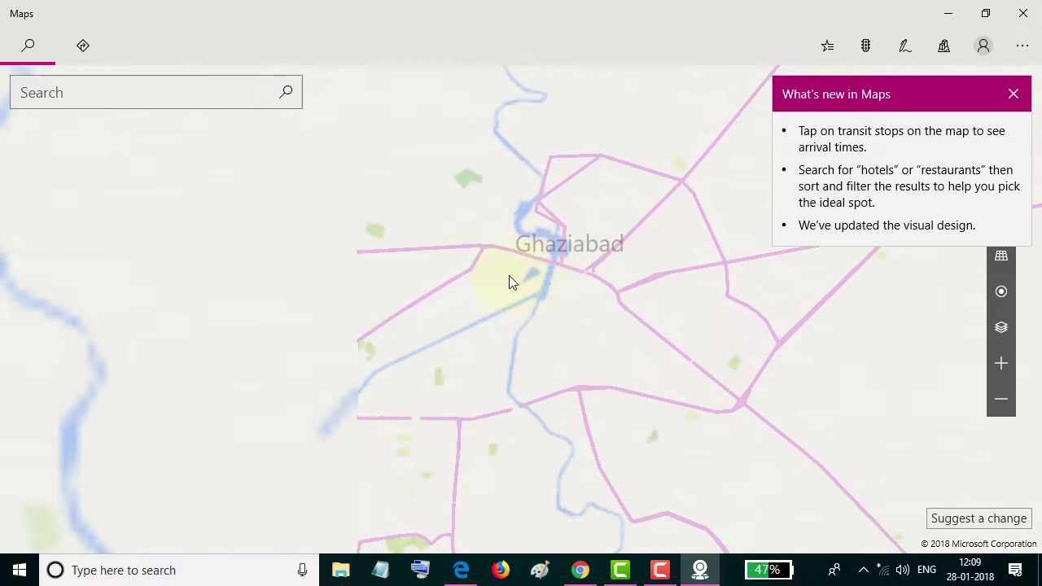
{"action": "left_click_drag", "start_coordinate": [508, 281], "coordinate": [402, 389]}
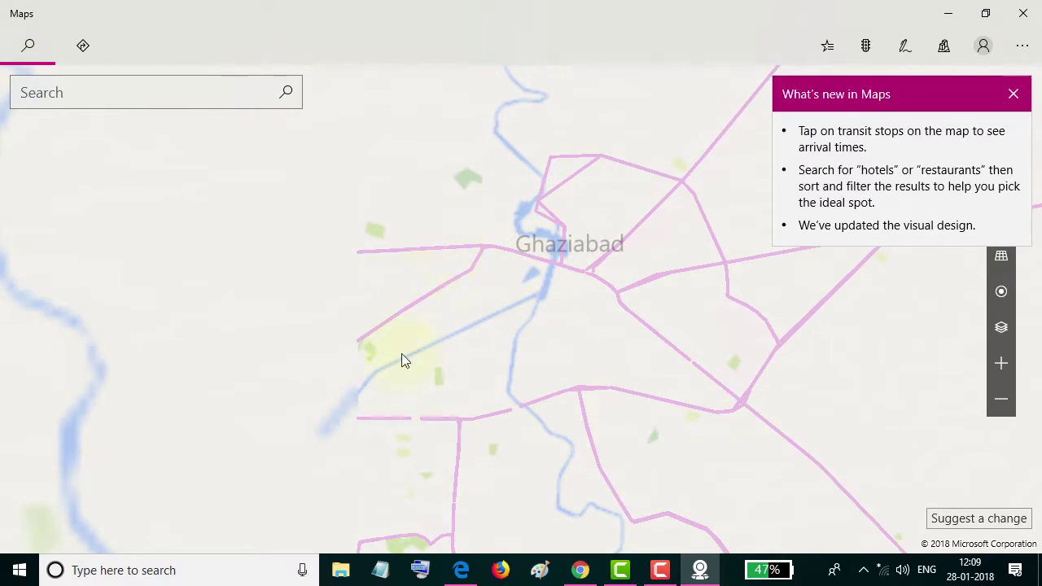
{"action": "left_click", "coordinate": [91, 93]}
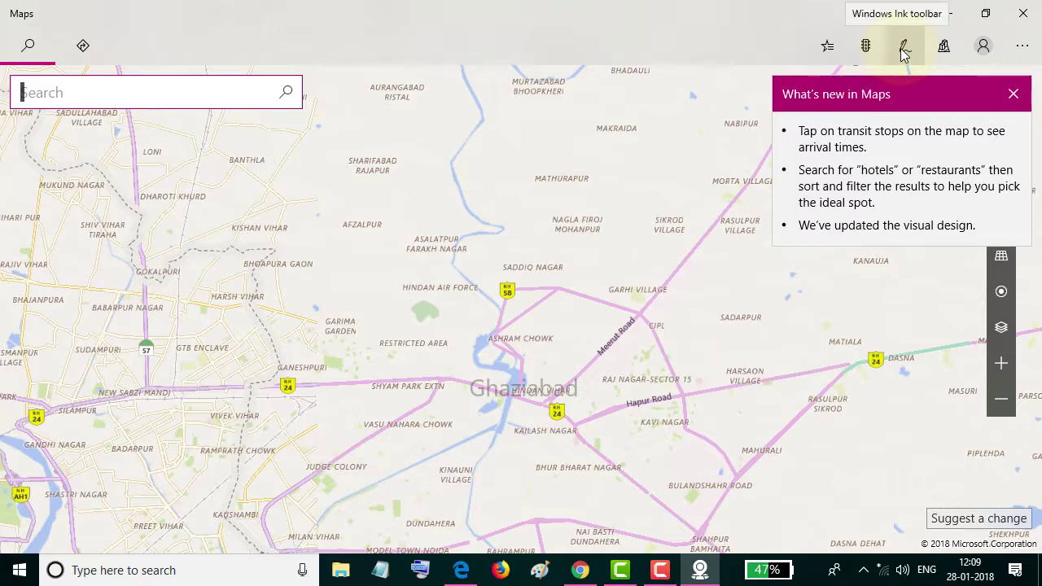
- Try 3D Cities, close the Internet-required notice, and open the '...' more menu
{"action": "left_click", "coordinate": [943, 50]}
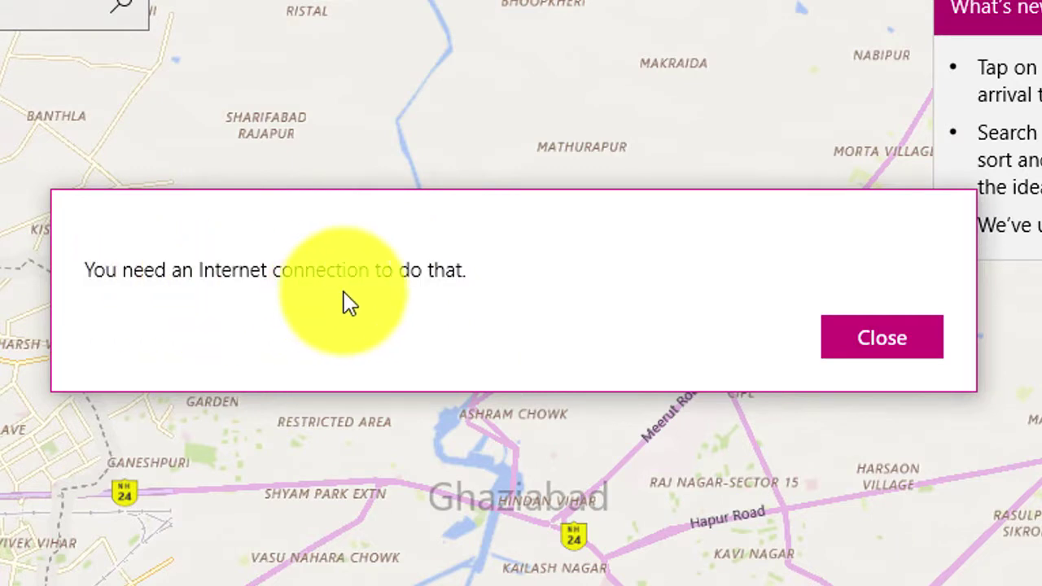
{"action": "left_click", "coordinate": [898, 333]}
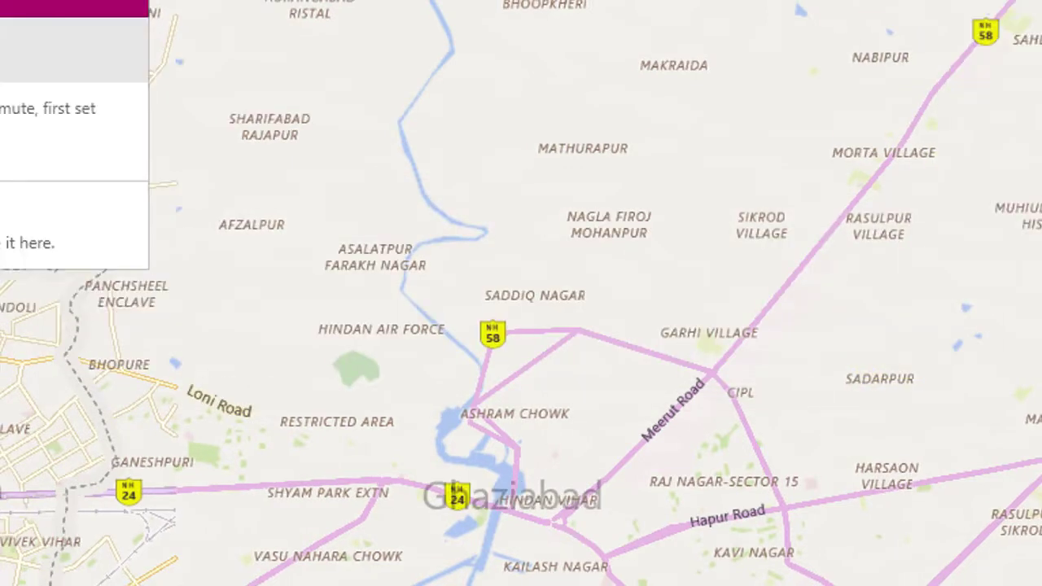
{"action": "left_click", "coordinate": [1022, 48]}
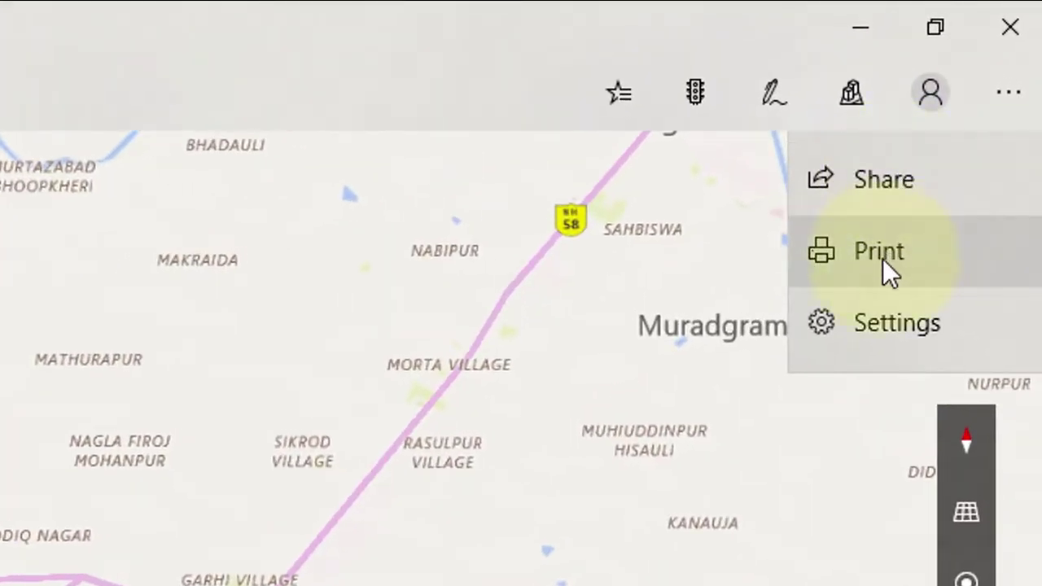
- Open Maps settings and keep the Show distance unit as Metric
{"action": "left_click", "coordinate": [877, 327]}
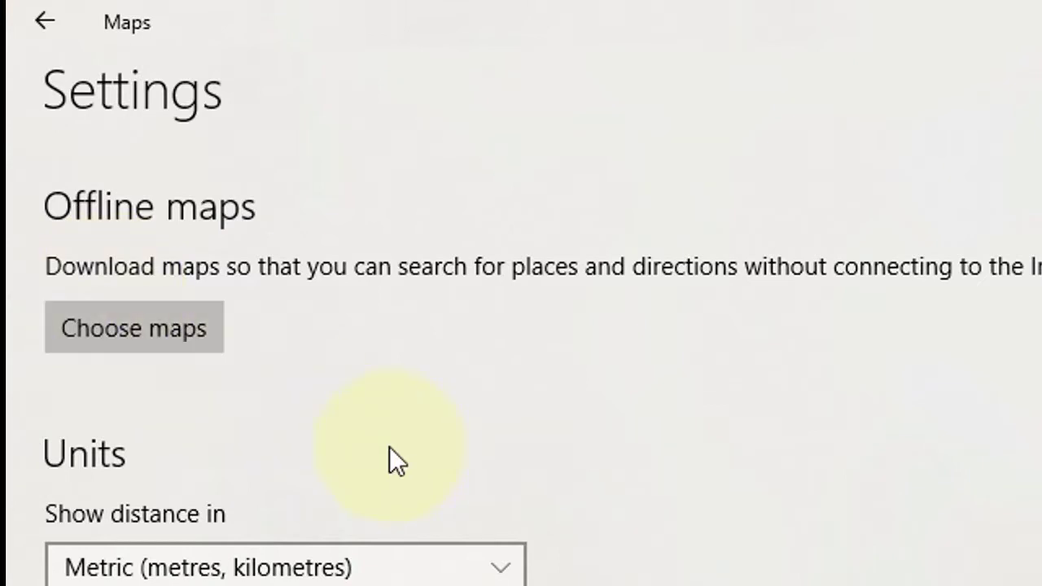
{"action": "scroll", "coordinate": [375, 375], "scroll_direction": "down", "scroll_amount": 5}
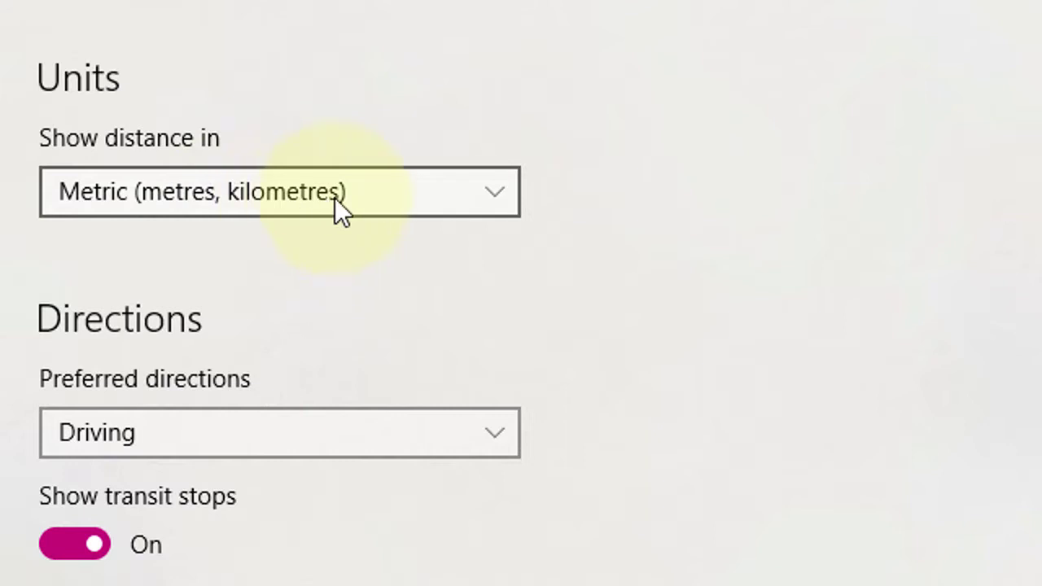
{"action": "left_click", "coordinate": [379, 195]}
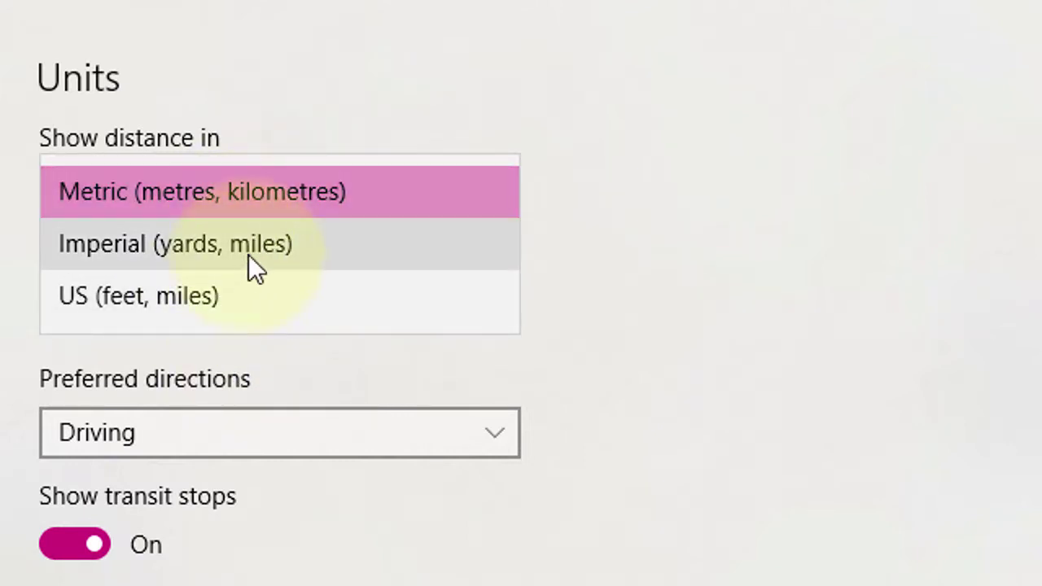
{"action": "left_click", "coordinate": [765, 246]}
- Keep Driving as the preferred directions mode
{"action": "scroll", "coordinate": [473, 244], "scroll_direction": "down", "scroll_amount": 2}
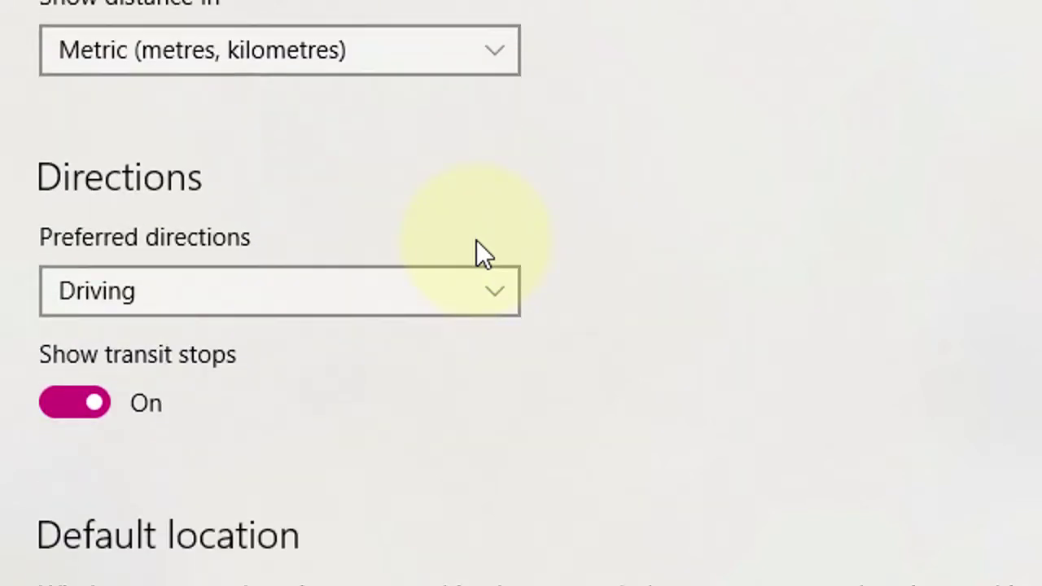
{"action": "scroll", "coordinate": [470, 259], "scroll_direction": "down", "scroll_amount": 1}
{"action": "scroll", "coordinate": [475, 258], "scroll_direction": "down", "scroll_amount": 1}
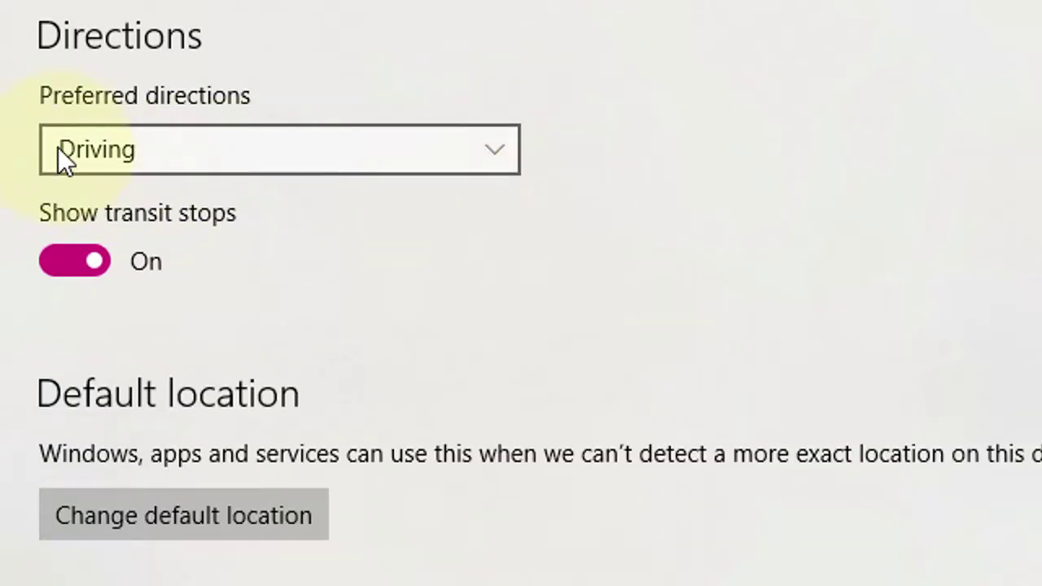
{"action": "left_click", "coordinate": [320, 140]}
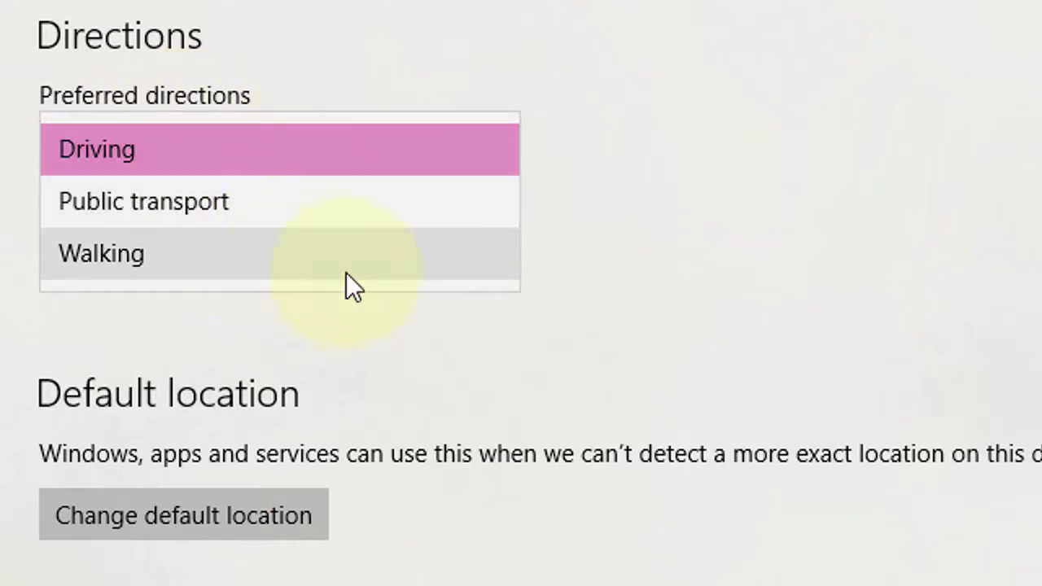
{"action": "left_click", "coordinate": [826, 340]}
- Set the Personalisation map theme to Dark
{"action": "scroll", "coordinate": [680, 218], "scroll_direction": "down", "scroll_amount": 3}
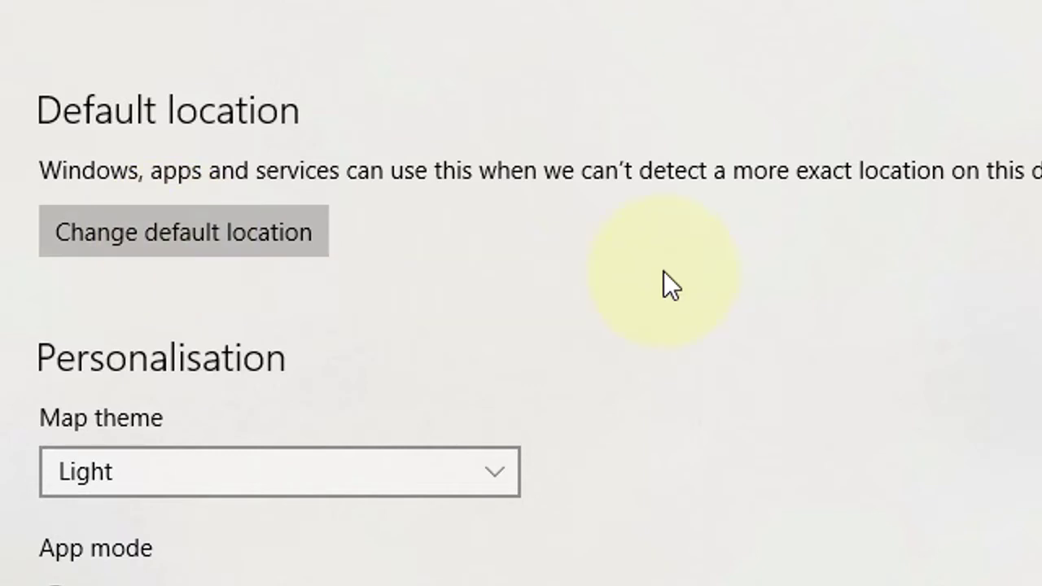
{"action": "scroll", "coordinate": [664, 275], "scroll_direction": "down", "scroll_amount": 2}
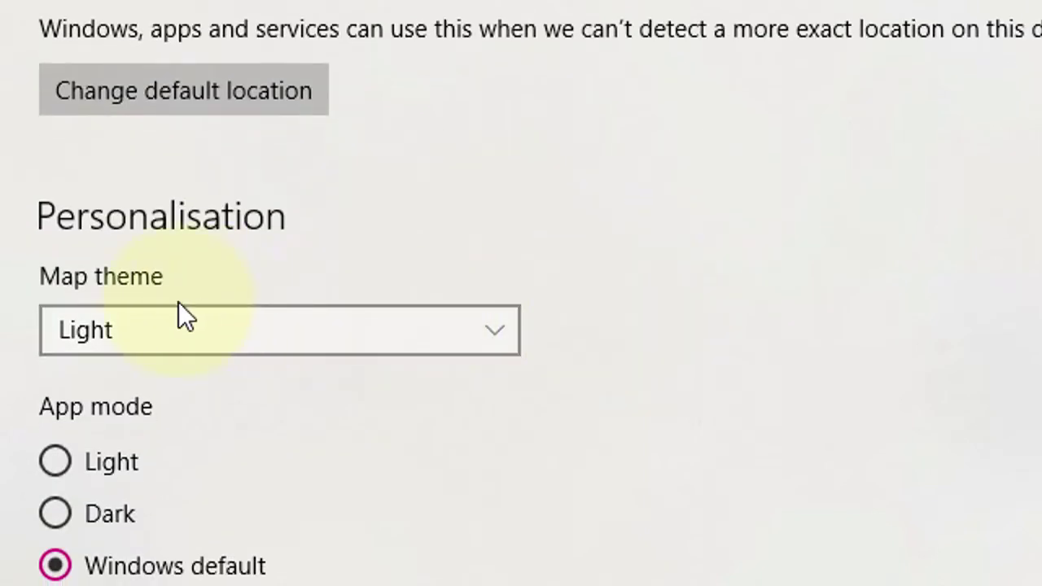
{"action": "left_click", "coordinate": [278, 332]}
{"action": "left_click", "coordinate": [266, 370]}
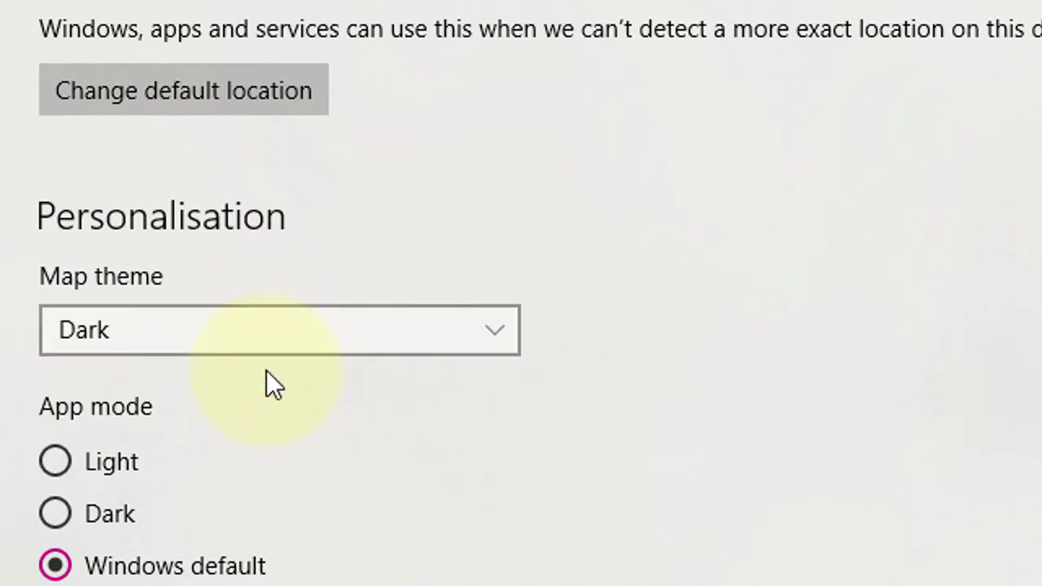
- Scroll down to the About this app details and partway back up
{"action": "scroll", "coordinate": [470, 419], "scroll_direction": "down", "scroll_amount": 2}
{"action": "scroll", "coordinate": [467, 407], "scroll_direction": "down", "scroll_amount": 3}
{"action": "scroll", "coordinate": [466, 391], "scroll_direction": "down", "scroll_amount": 5}
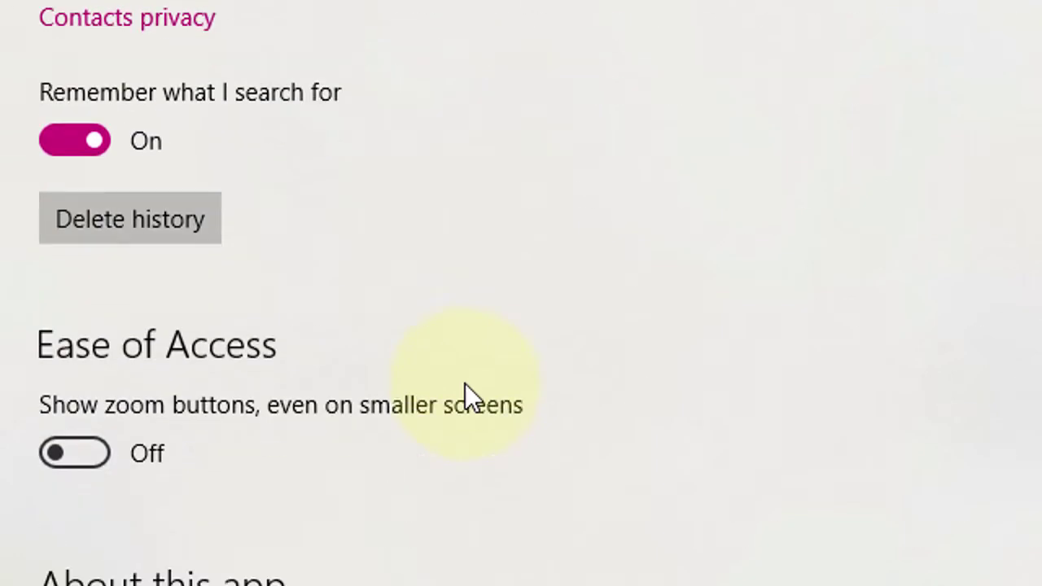
{"action": "scroll", "coordinate": [465, 390], "scroll_direction": "down", "scroll_amount": 3}
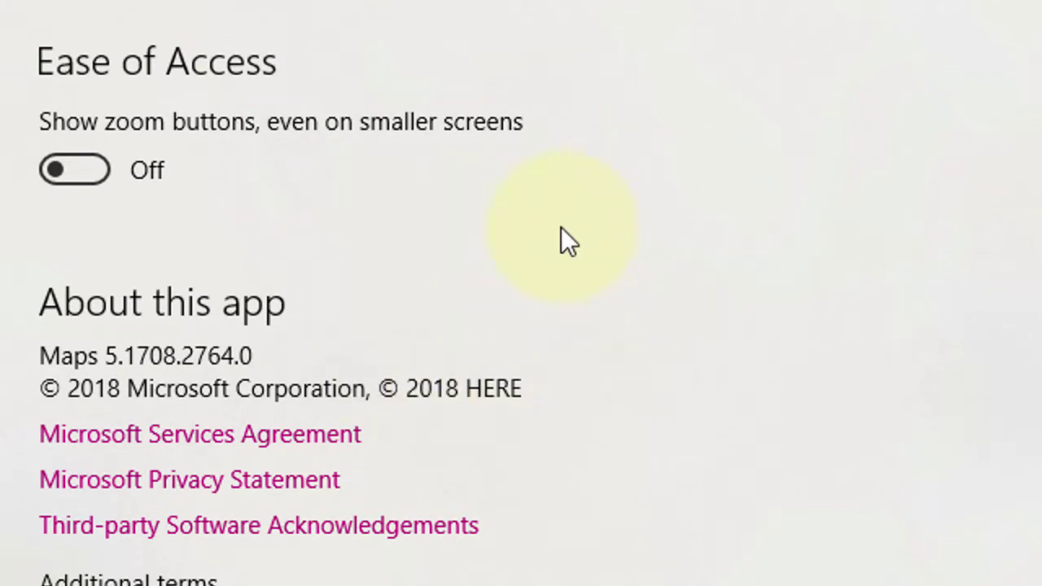
{"action": "scroll", "coordinate": [560, 226], "scroll_direction": "up", "scroll_amount": 5}
{"action": "scroll", "coordinate": [537, 230], "scroll_direction": "up", "scroll_amount": 5}
- Scroll the Maps settings back up to Units and Directions
{"action": "scroll", "coordinate": [512, 237], "scroll_direction": "up", "scroll_amount": 2}
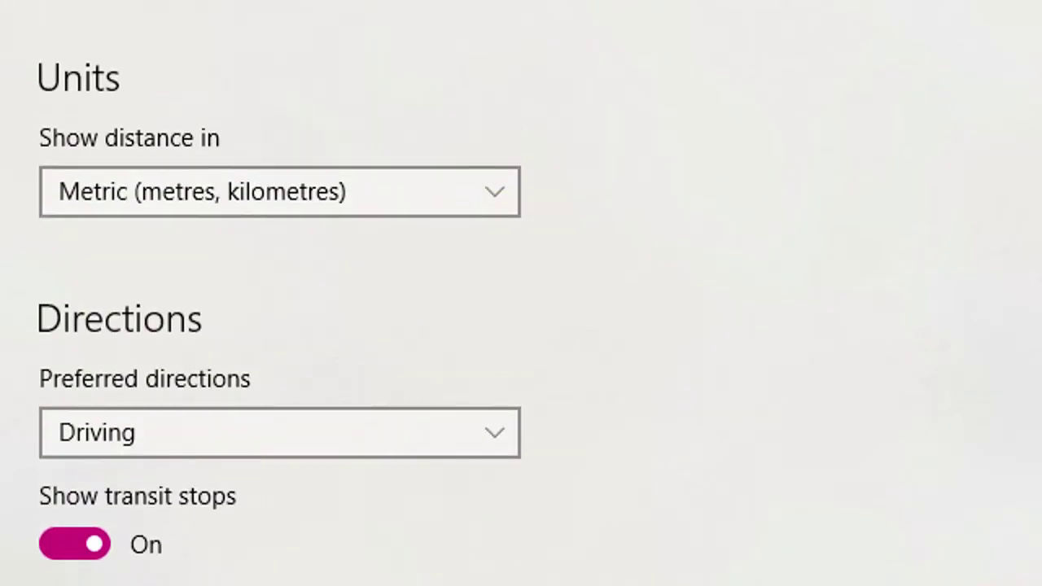